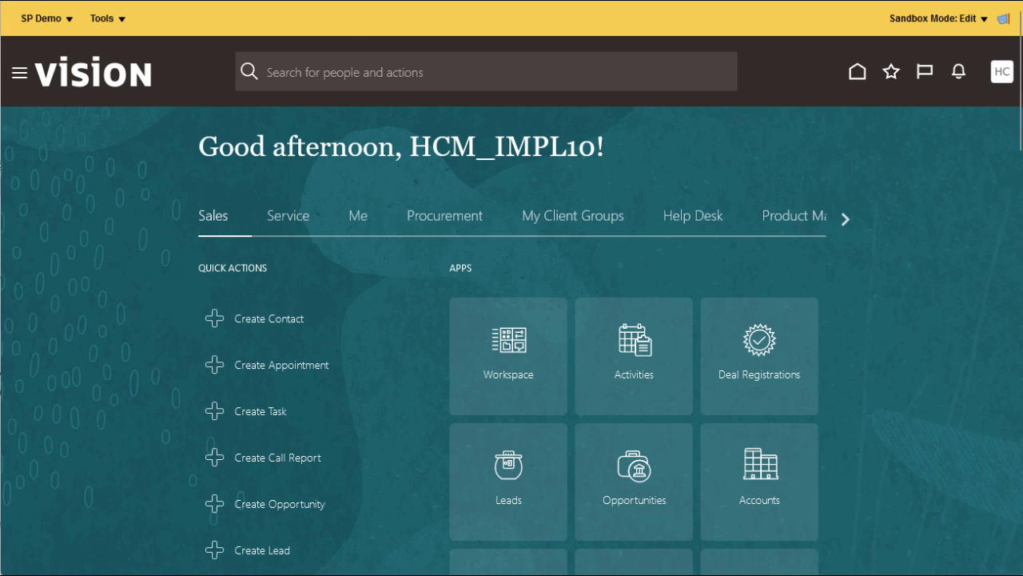
# Open the HCM Experience Design Studio with When and Why as the business object.
pyautogui.click(116, 19)
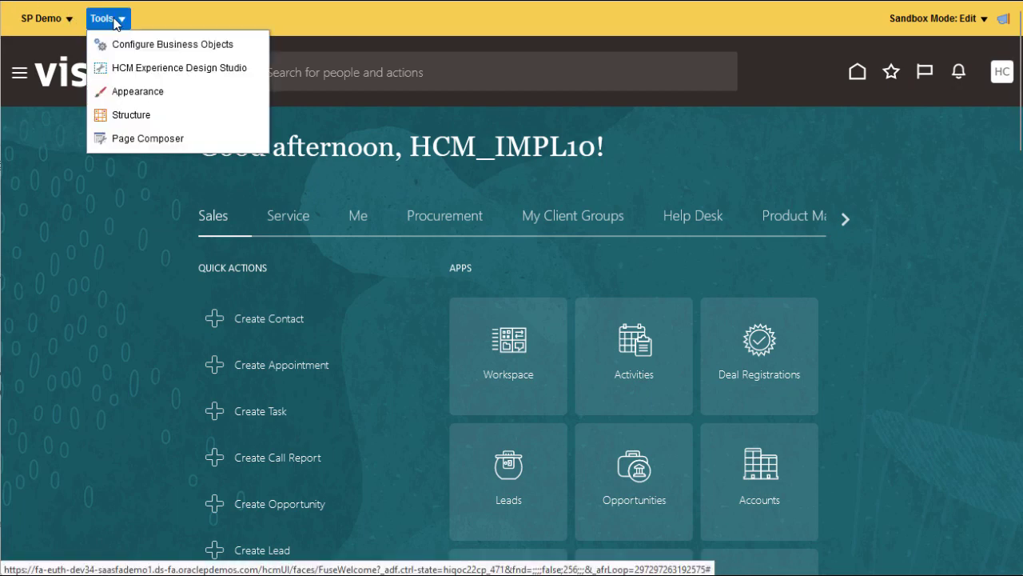
pyautogui.click(136, 72)
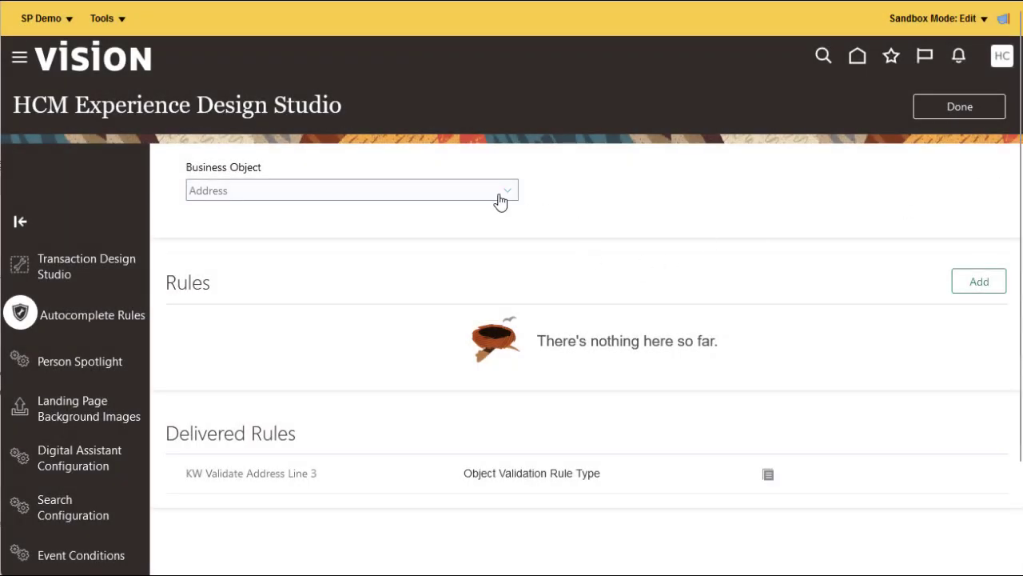
pyautogui.click(503, 200)
pyautogui.press('End')
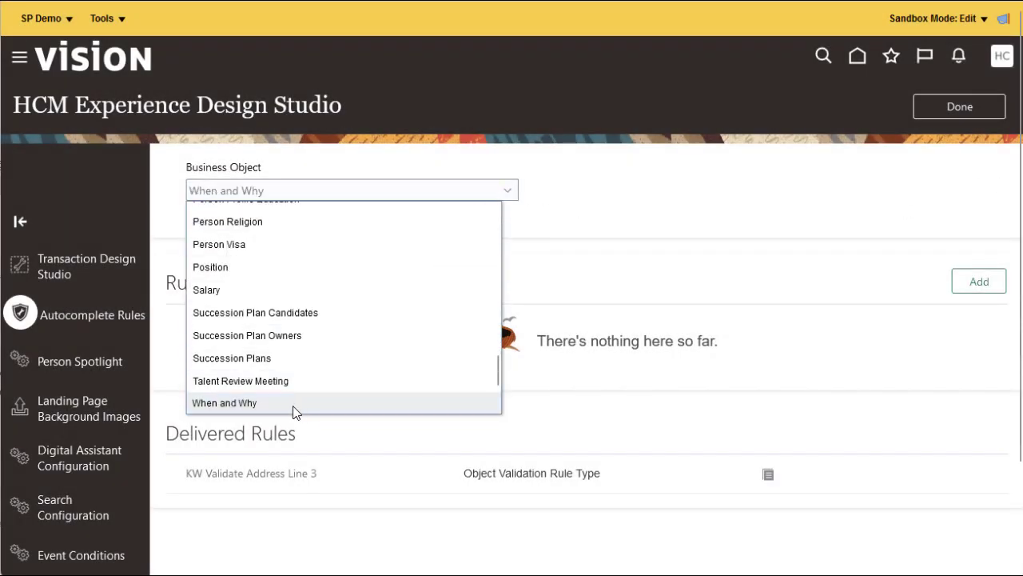
pyautogui.click(294, 406)
# Add a new Object Validation rule for When and Why.
pyautogui.click(996, 282)
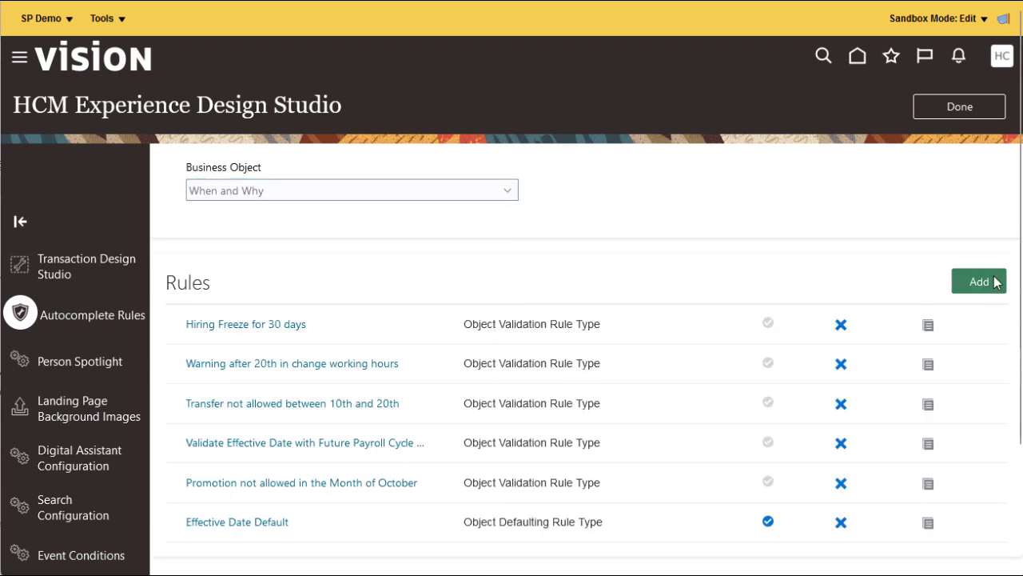
pyautogui.click(996, 281)
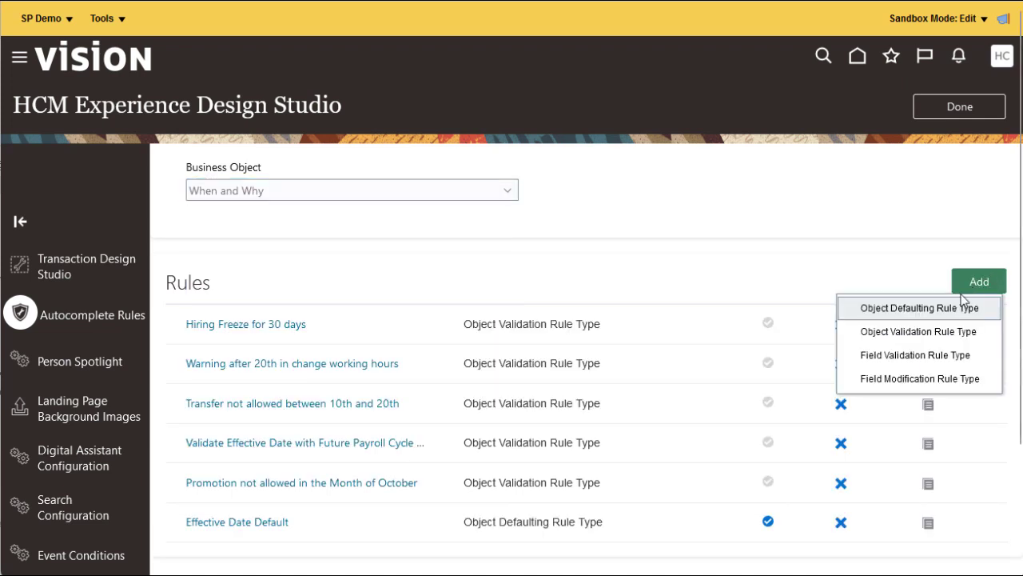
pyautogui.click(920, 332)
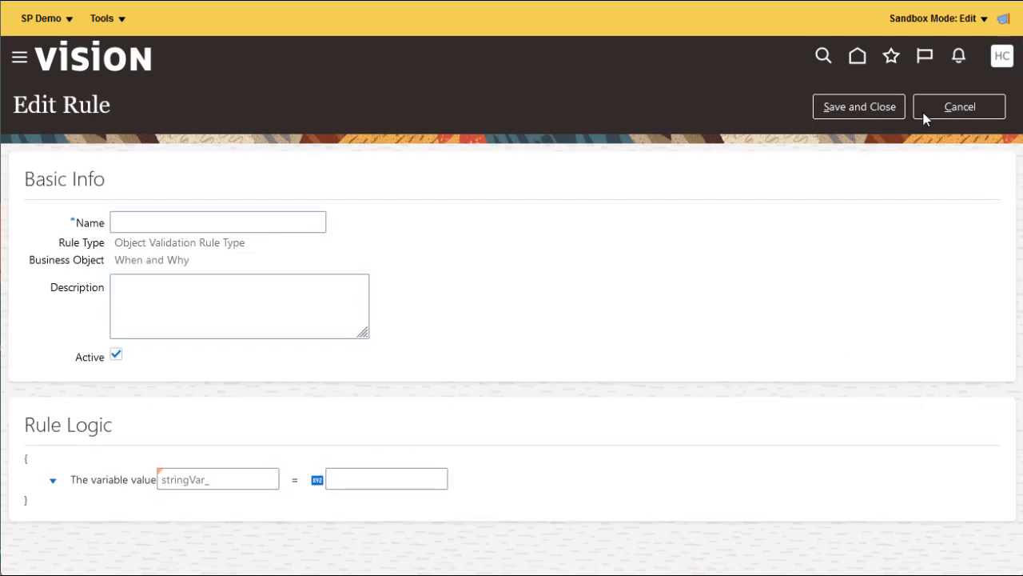
# Enter 'Start date must not be in the past' as the rule name.
pyautogui.click(135, 227)
pyautogui.write('Start date must not be in the past')
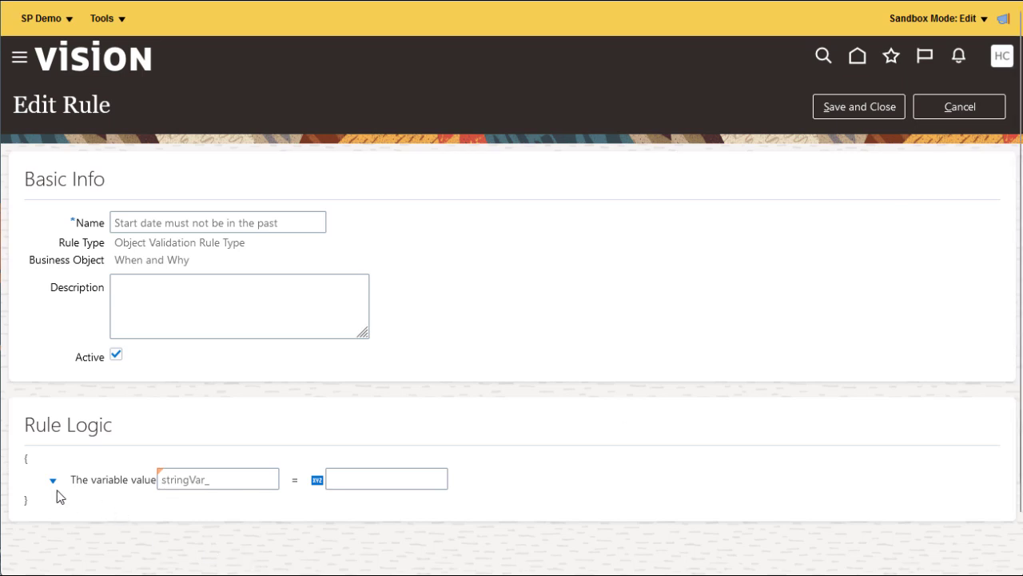
# Add an If condition block after the variable row.
pyautogui.click(54, 483)
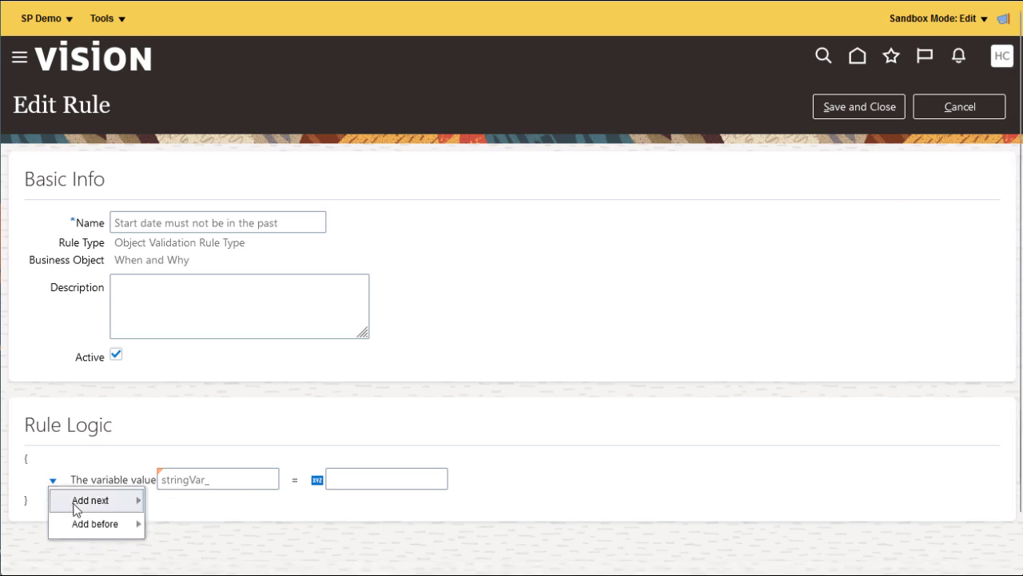
pyautogui.moveTo(76, 509)
pyautogui.click(227, 426)
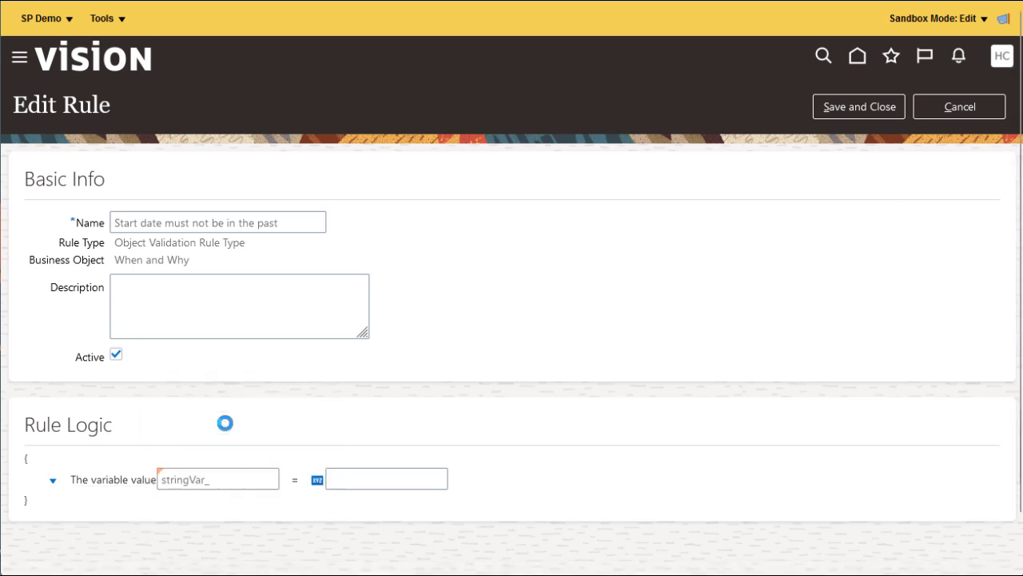
# Remove the Else branch and the unused first variable row.
pyautogui.scroll(-2, 174, 502)
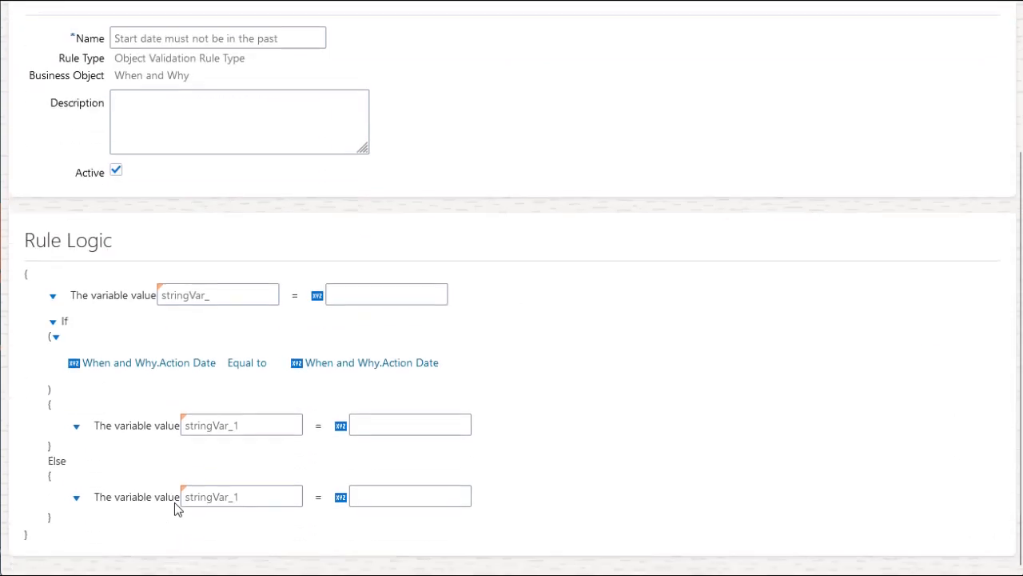
pyautogui.click(52, 322)
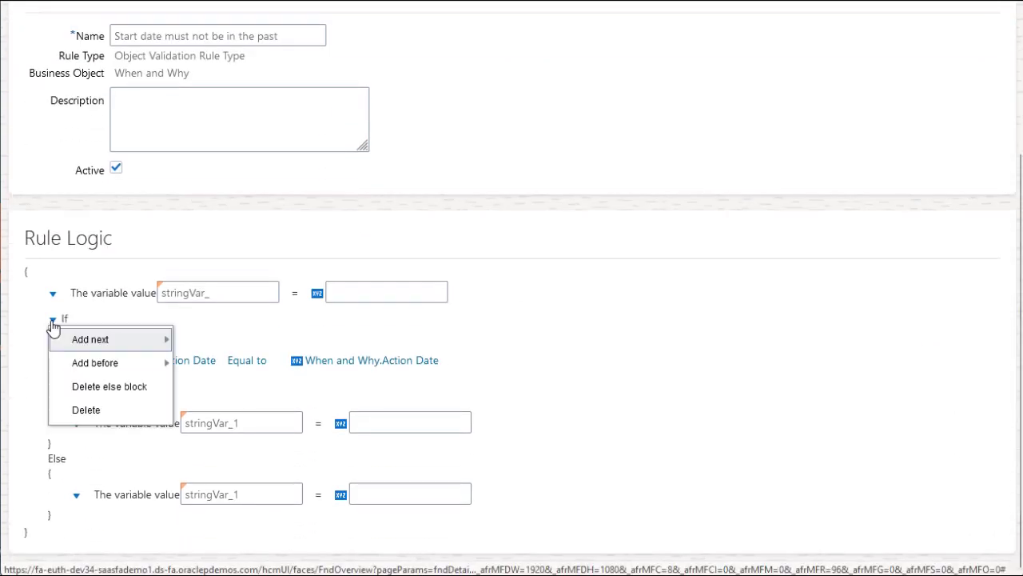
pyautogui.click(108, 387)
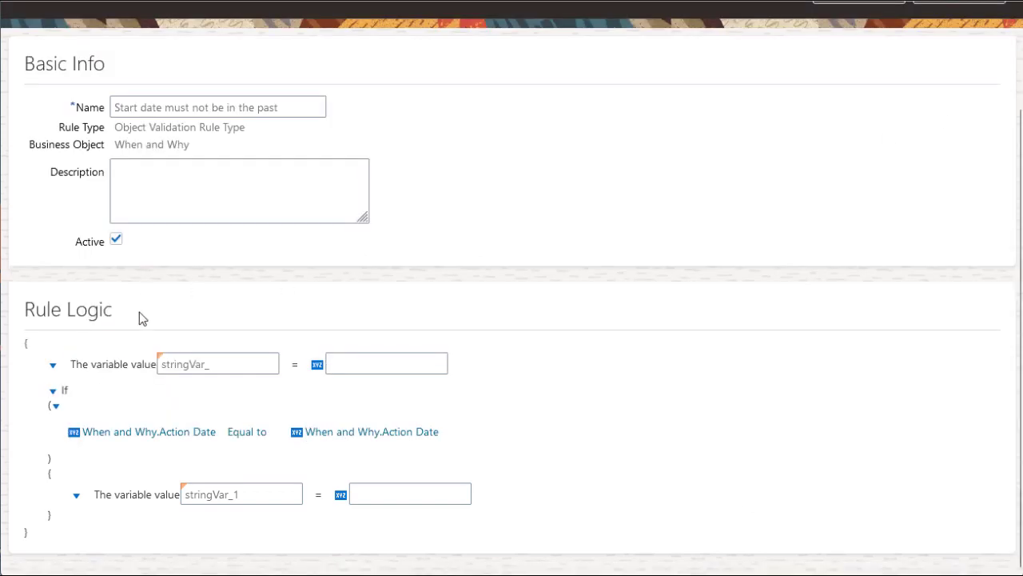
pyautogui.click(53, 369)
pyautogui.click(76, 435)
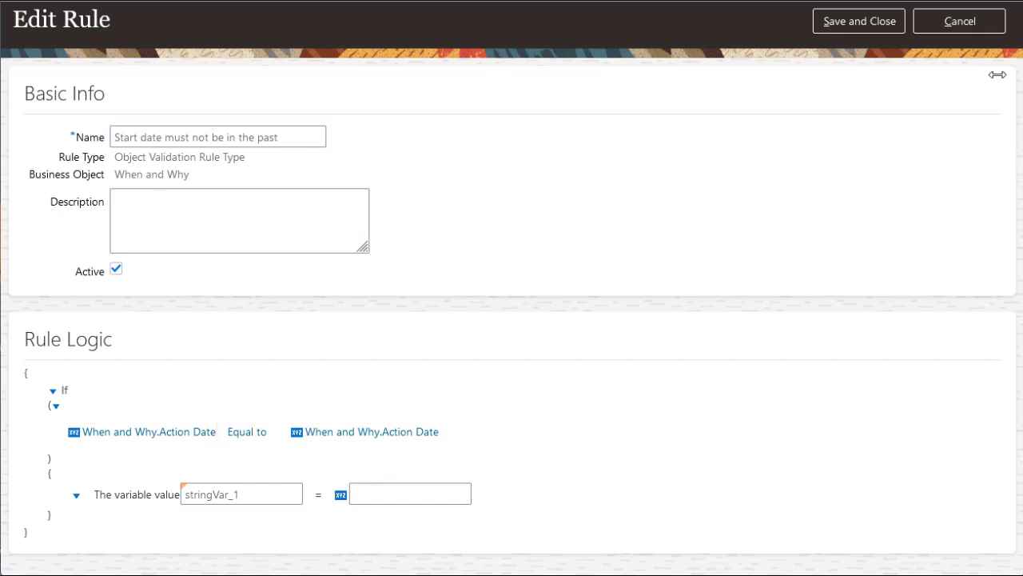
# Make the condition When and Why.Action Date Less than Today's date().
pyautogui.click(247, 433)
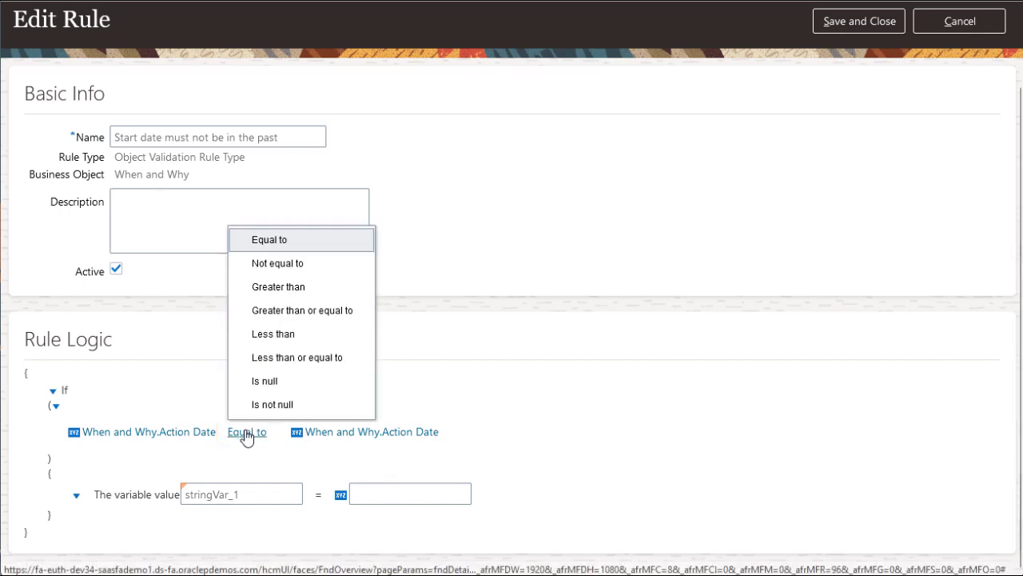
pyautogui.click(285, 335)
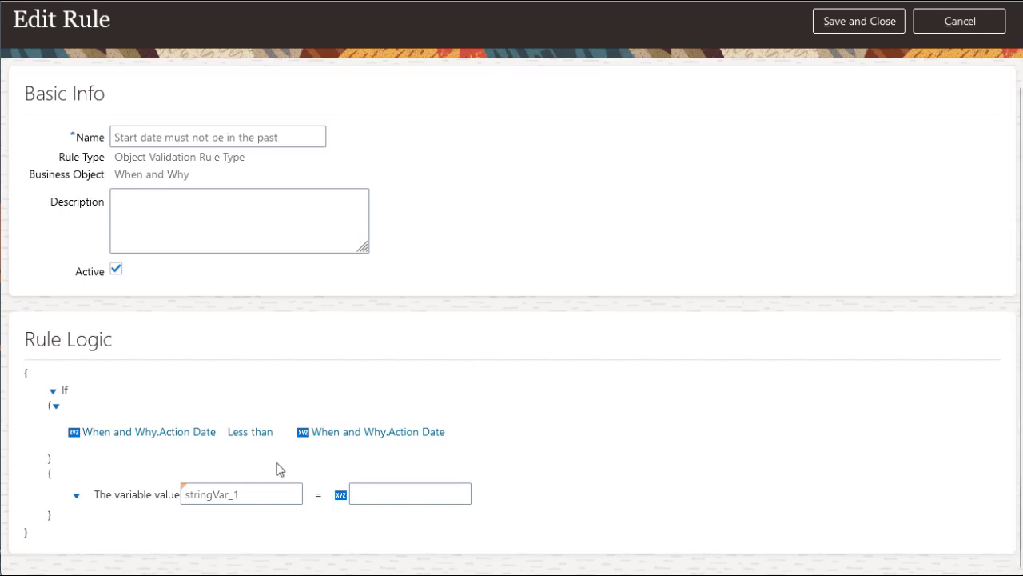
pyautogui.click(303, 433)
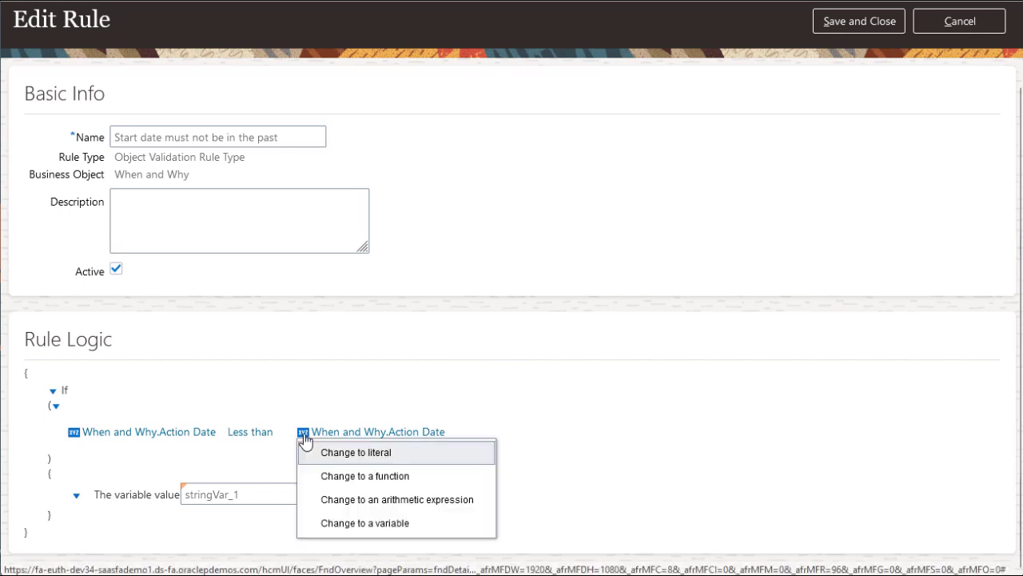
pyautogui.click(364, 476)
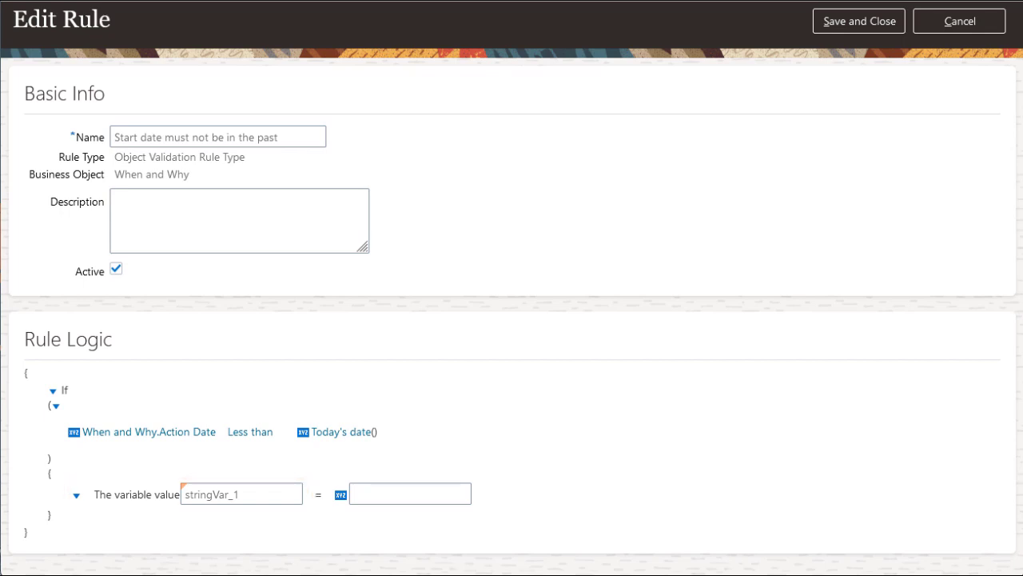
# Add the error 'The effective start date cannot be in the past' and delete the leftover stringVar_1 row.
pyautogui.click(77, 499)
pyautogui.moveTo(103, 518)
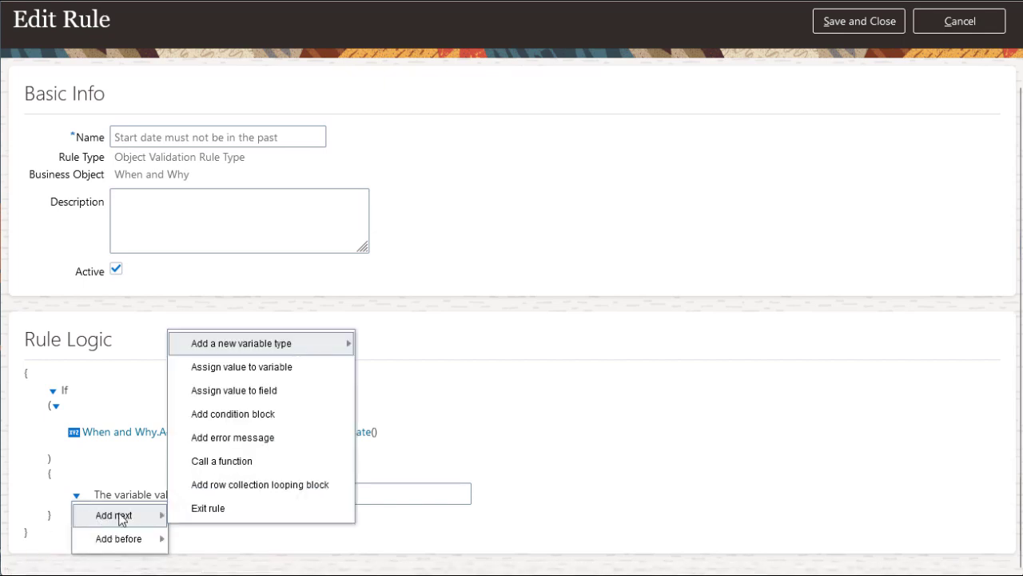
pyautogui.click(256, 438)
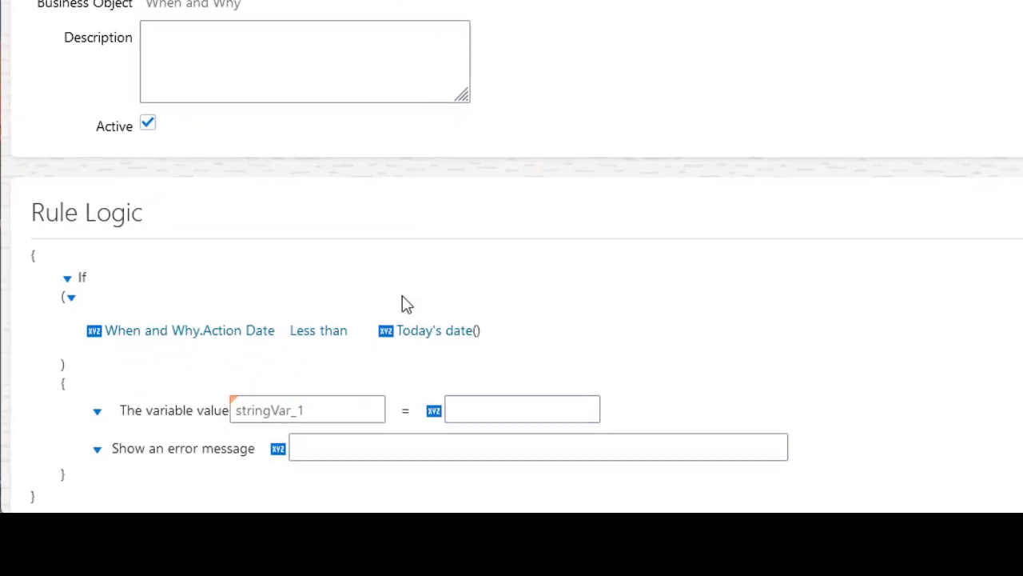
pyautogui.click(304, 450)
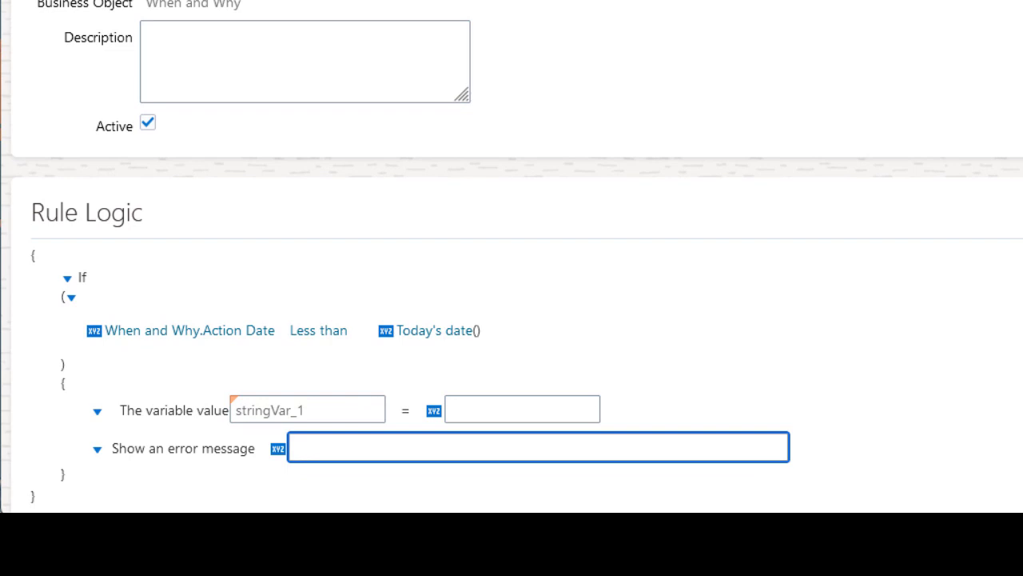
pyautogui.write('The effective start date cannot be in the past')
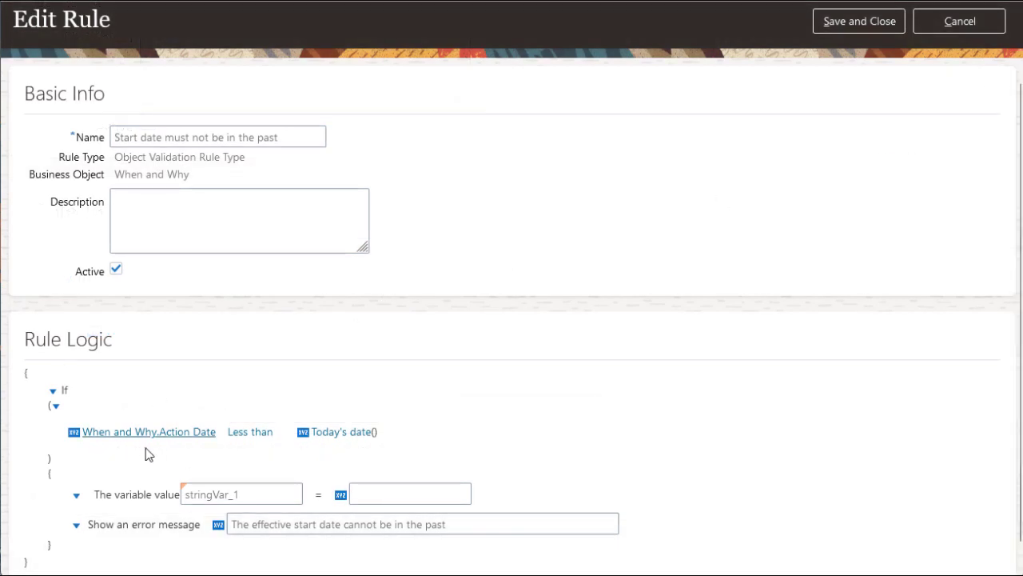
pyautogui.click(76, 501)
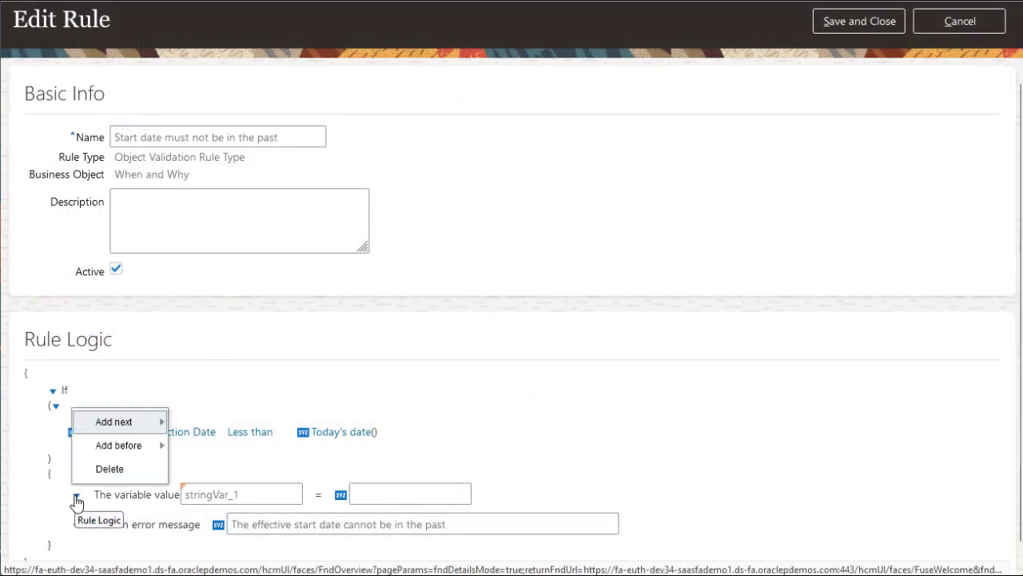
pyautogui.click(116, 470)
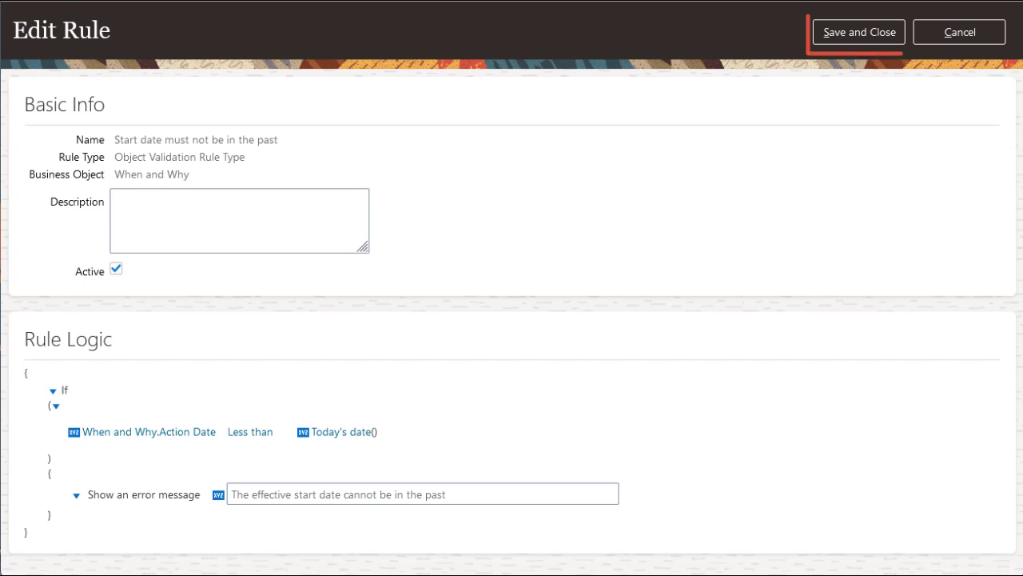
# Save the rule, then set the transfer start date to 12/19/22 and continue.
pyautogui.click(883, 43)
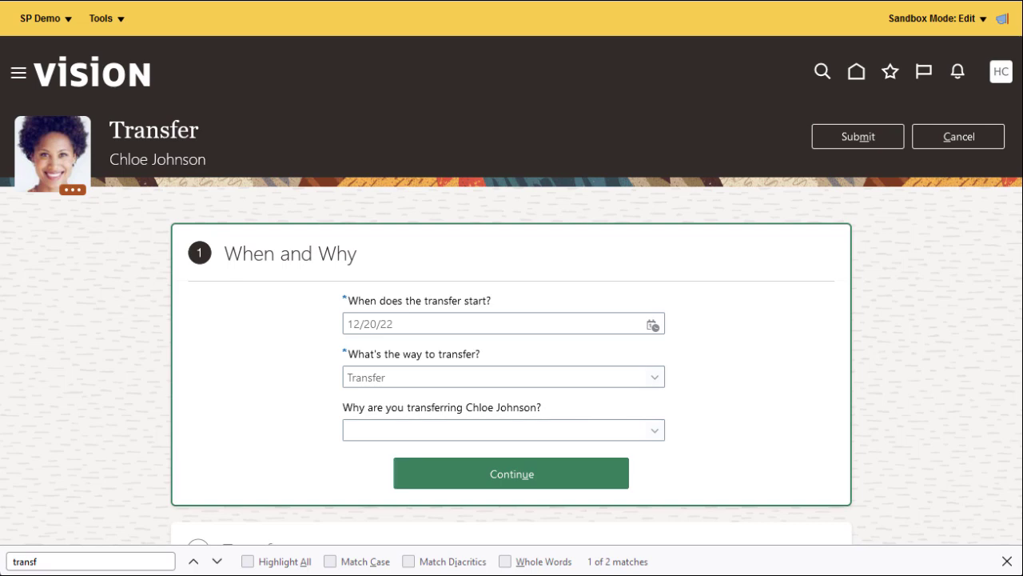
pyautogui.click(652, 325)
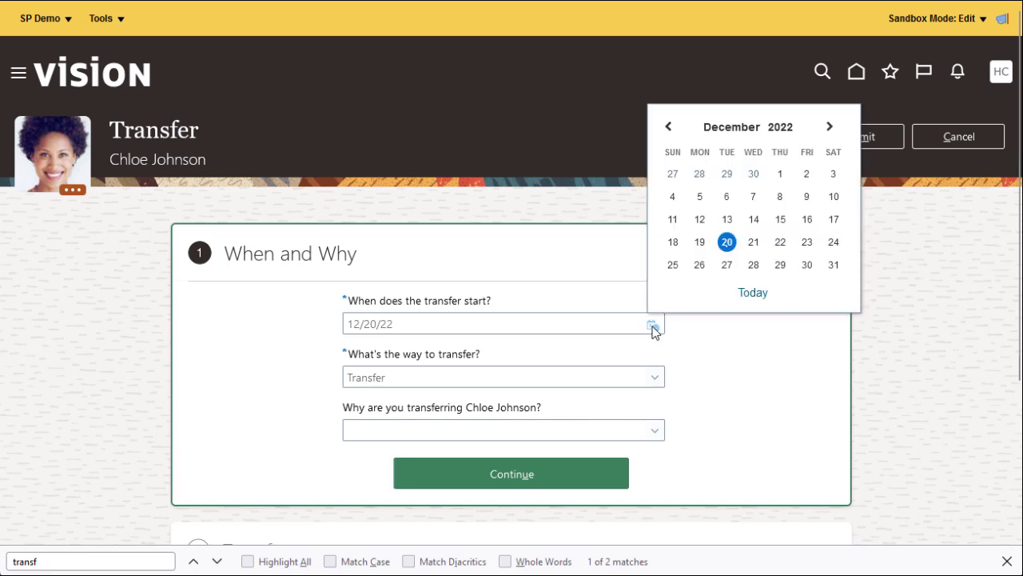
pyautogui.click(696, 243)
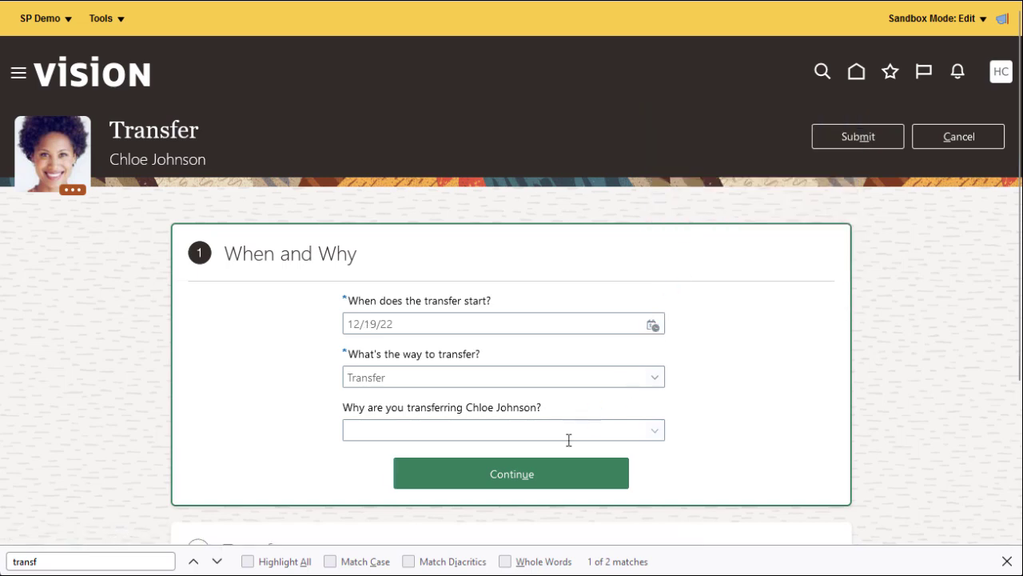
pyautogui.click(555, 477)
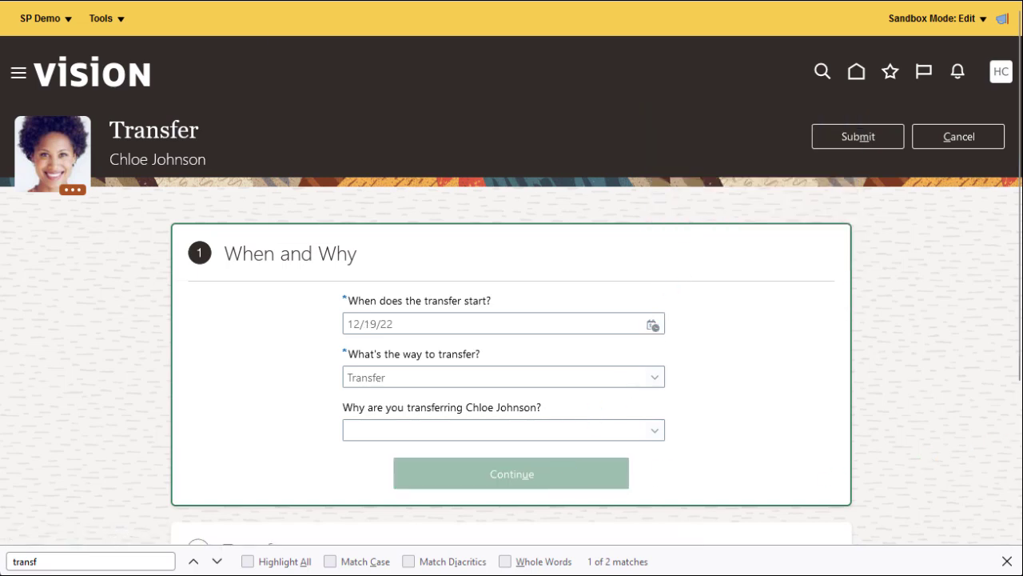